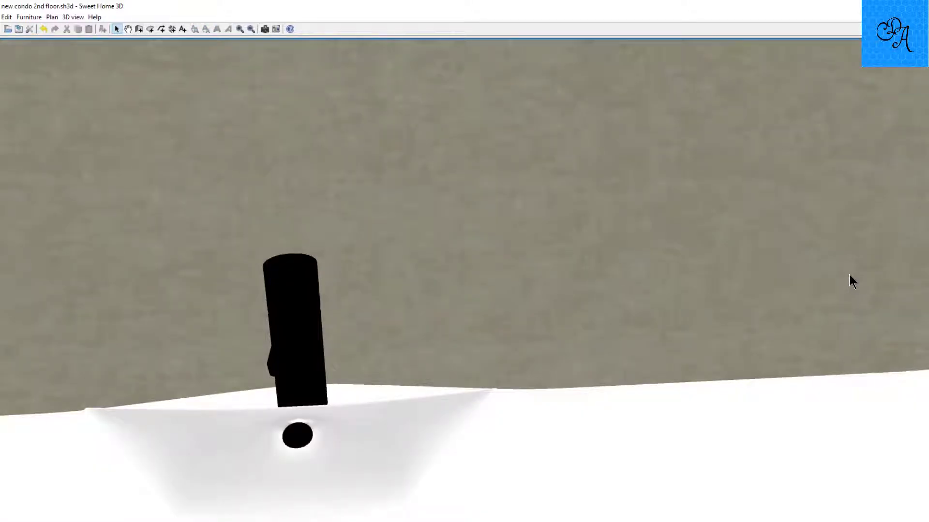
- Pull the 3D view back to frame the whole double vanity, then inspect the imported brown model's preview
left_click_drag(849, 274, 832, 262)
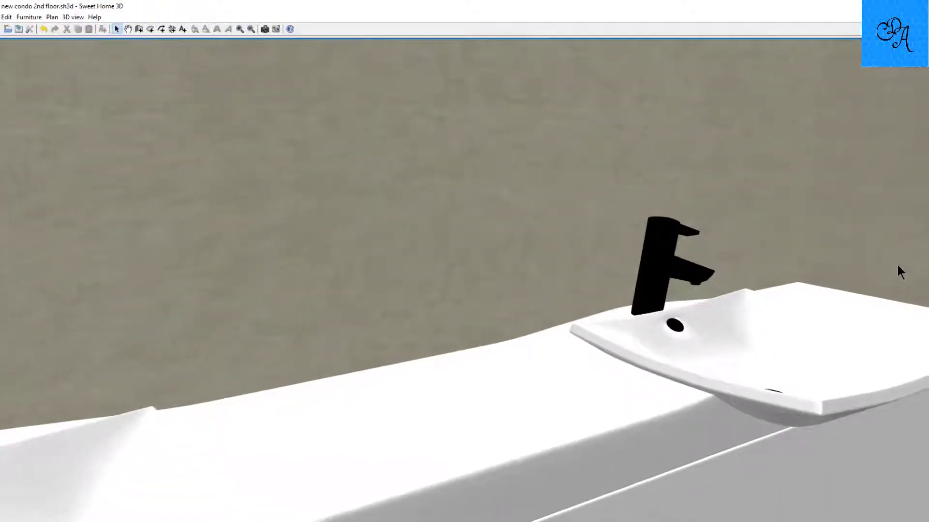
scroll(898, 269, "down", 2)
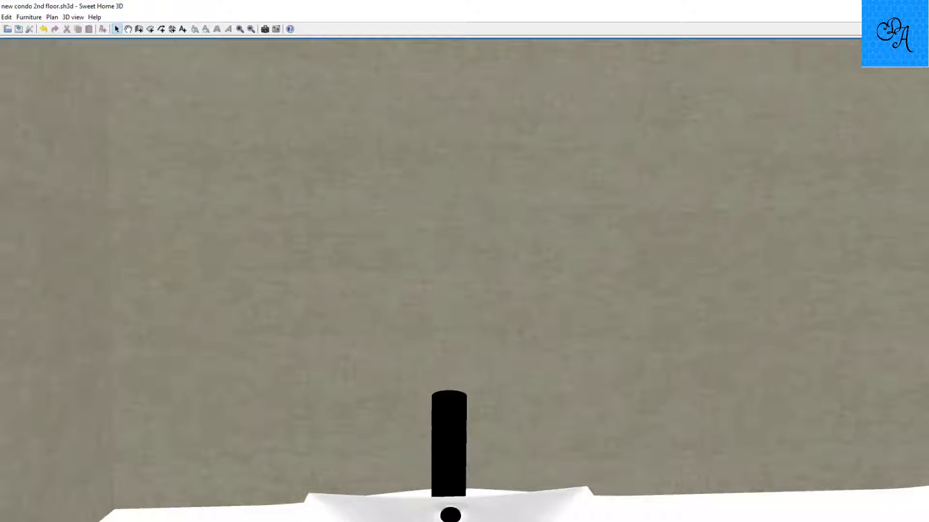
key("Page_Down")
key("Right")
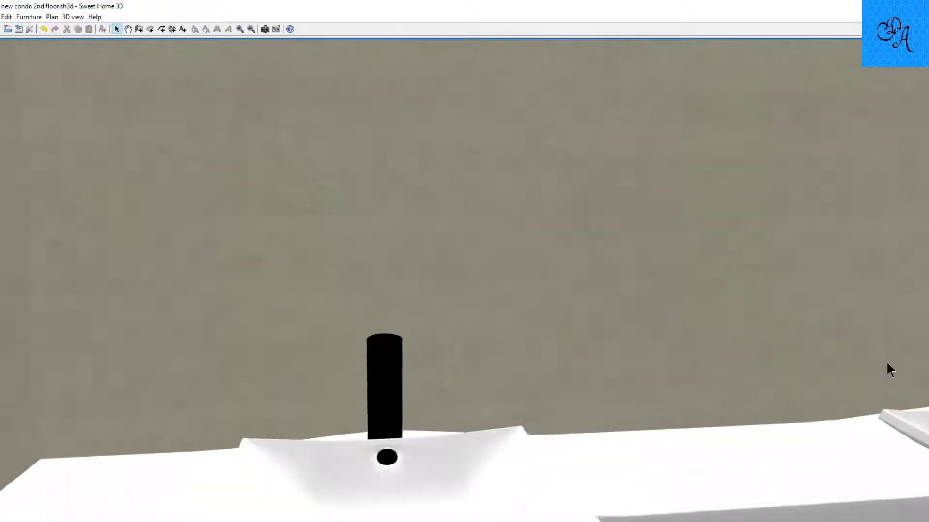
key("Down")
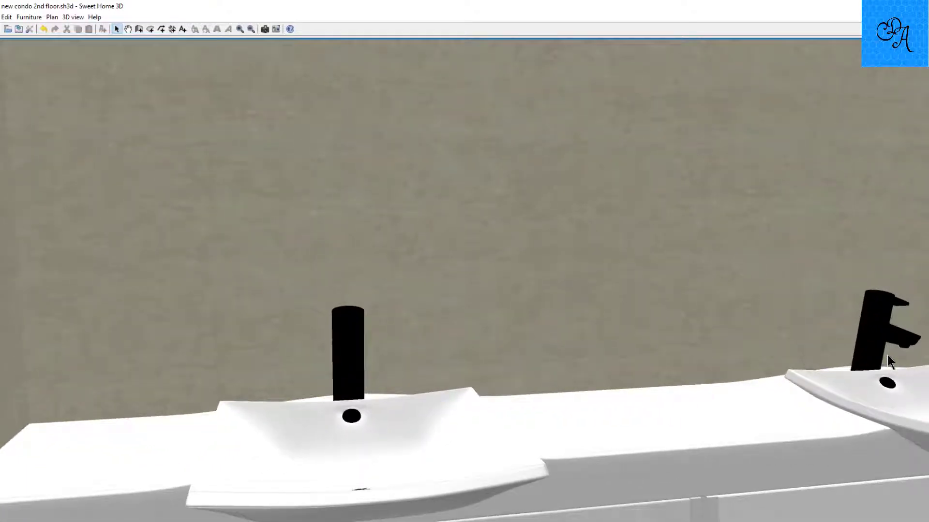
key("Right")
key("Down")
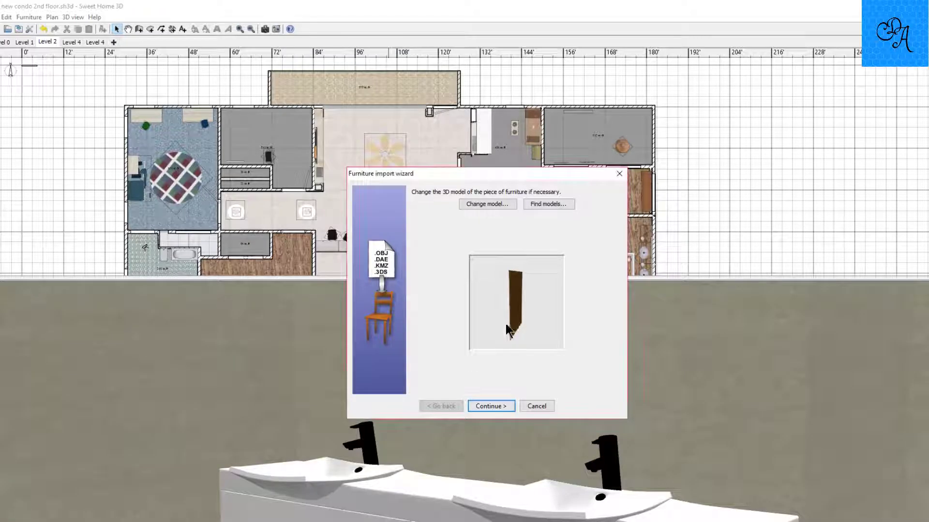
left_click_drag(506, 324, 479, 321)
- Advance the brown mirror import to the model orientation step
scroll(503, 327, "up", 5)
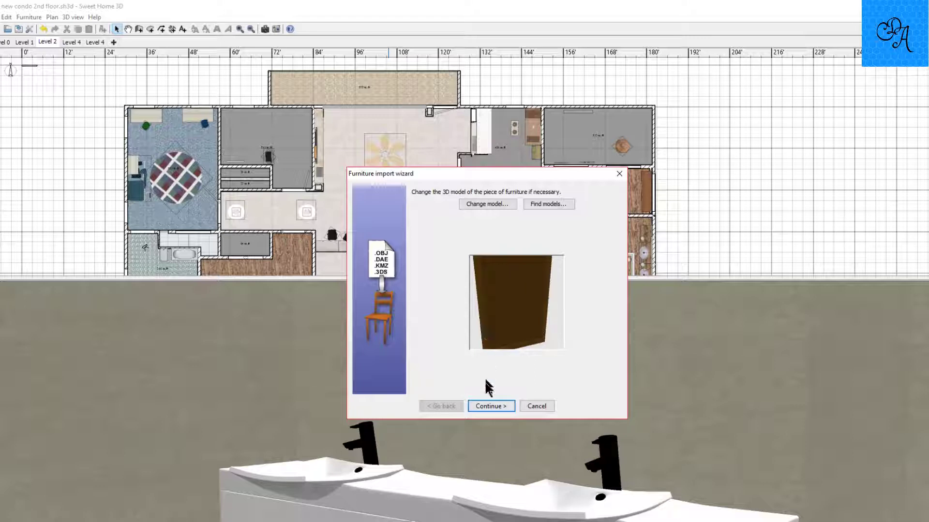
left_click(492, 408)
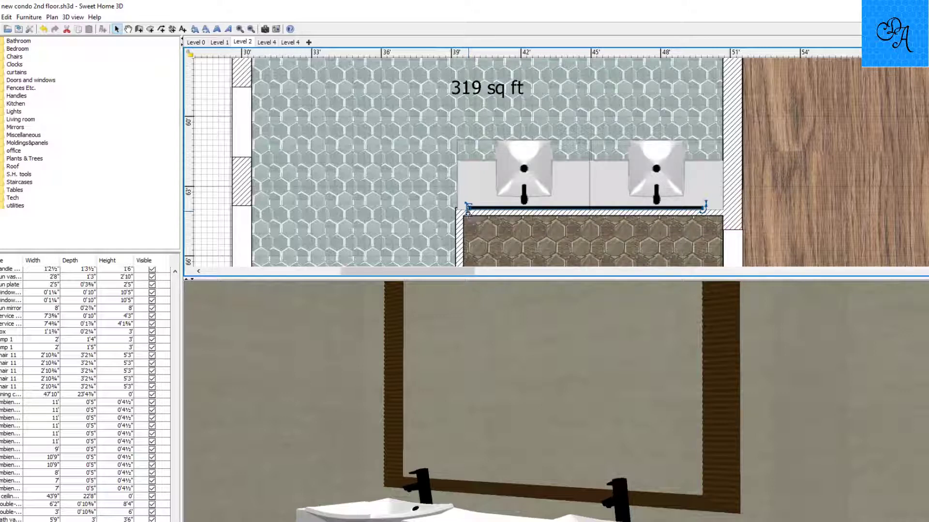
- Raise the mirror on the wall, nudge it four times right over the sinks, and open its settings
left_click_drag(467, 211, 470, 214)
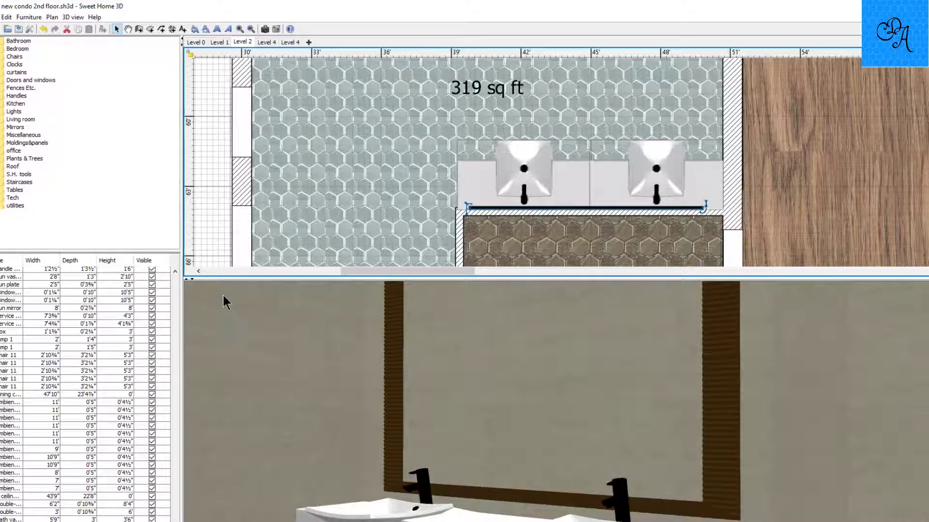
key("Right")
key("Right")
key("Right")
key("Right")
key("Right")
key("Right")
key("Right")
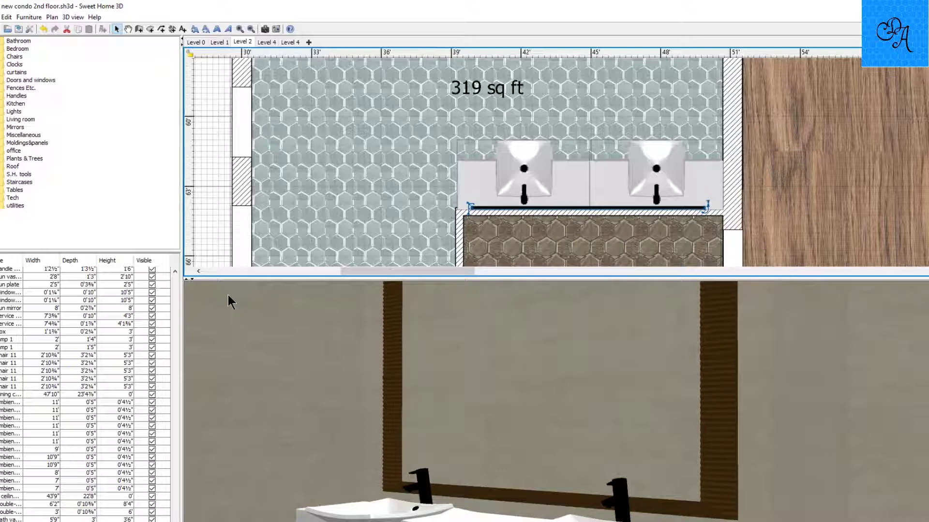
key("Right")
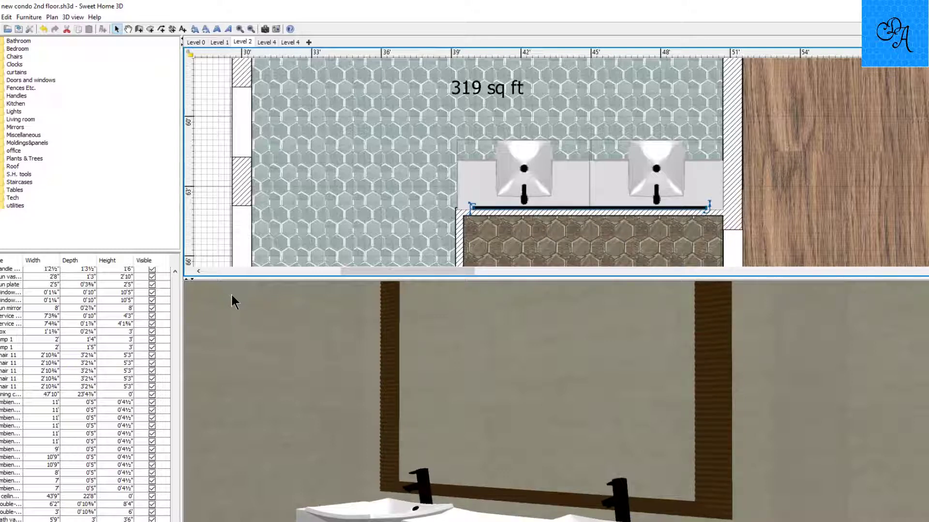
key("Right")
key("Right")
key("Right")
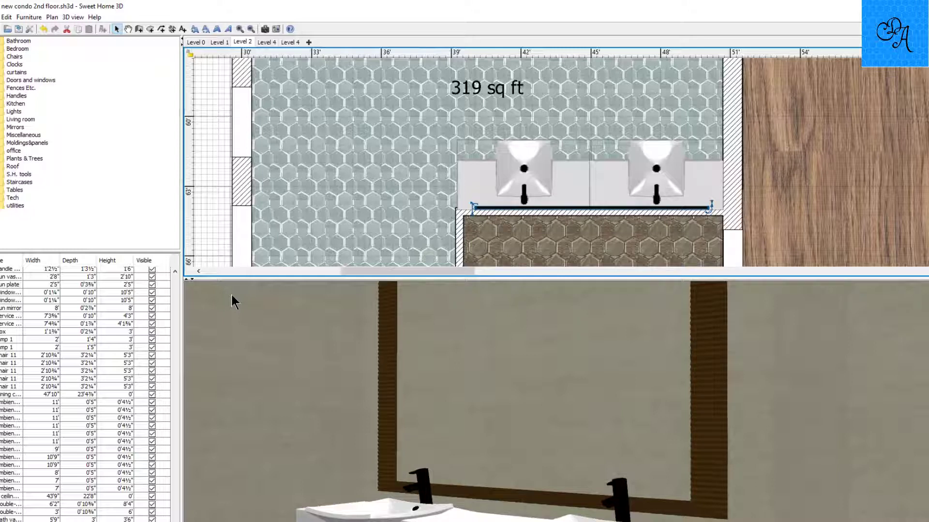
key("Right")
key("Right")
key("Right")
key("Right")
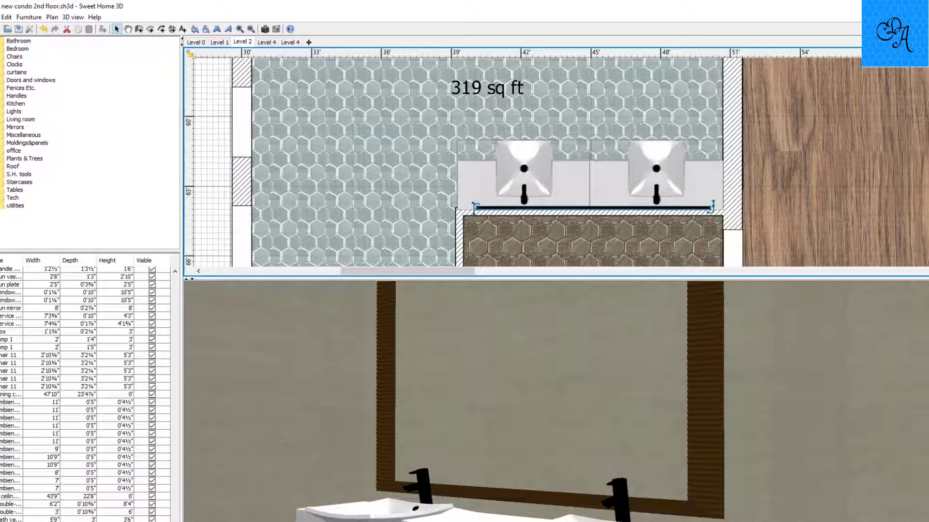
key("ctrl+e")
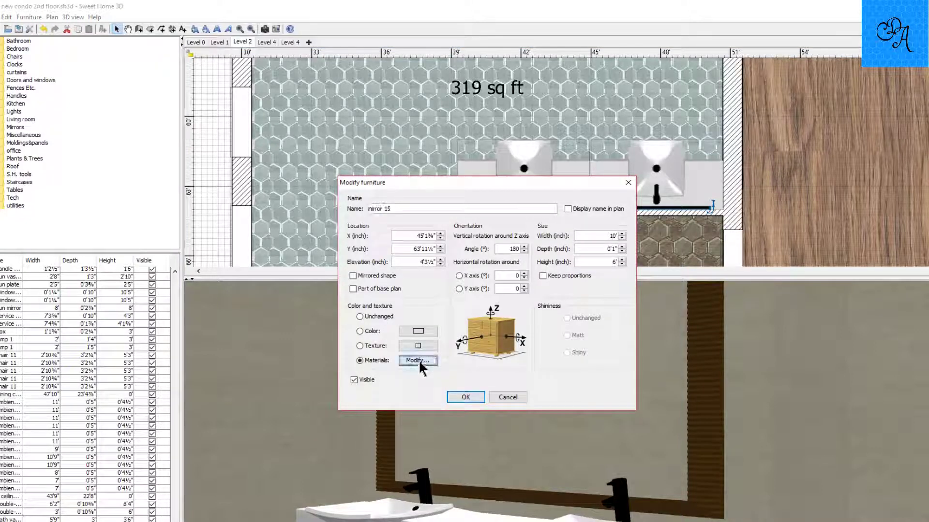
- Give mirror 15's goldd material a matt finish and a plain white texture, and confirm
left_click(418, 360)
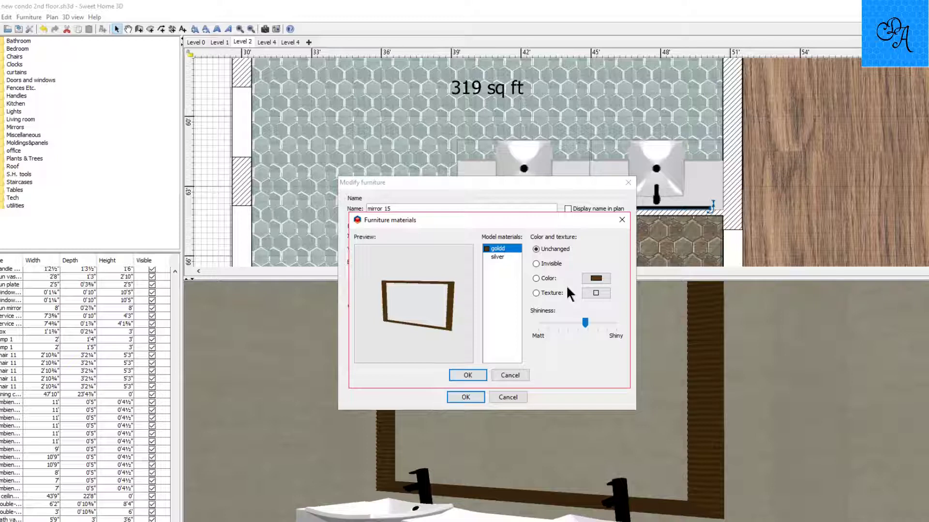
left_click(535, 326)
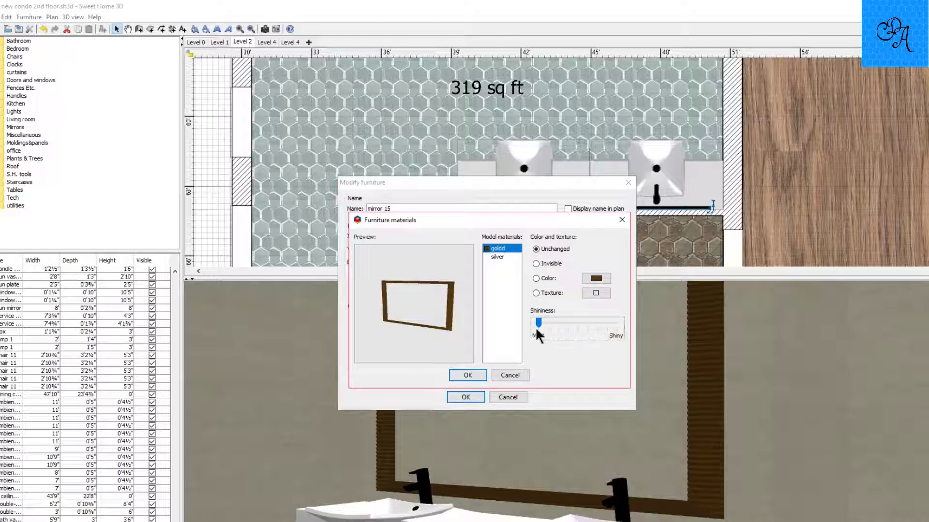
left_click(596, 293)
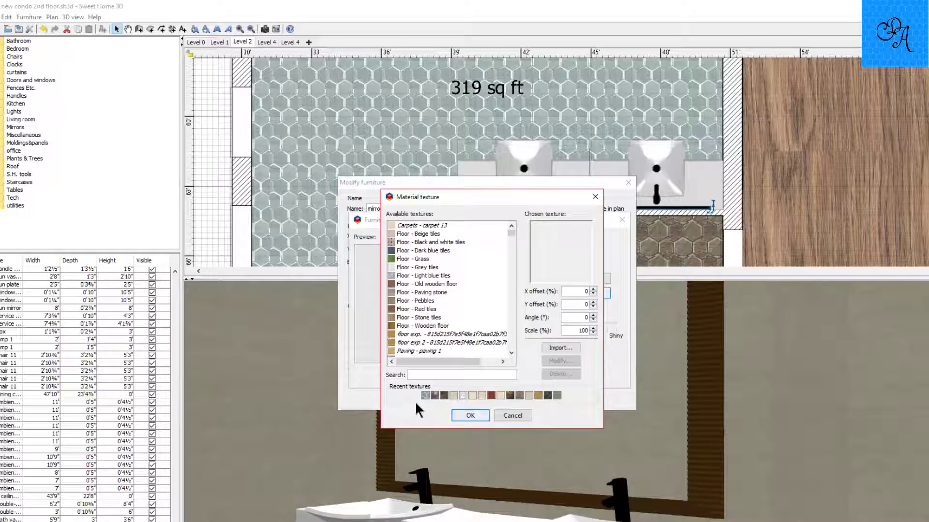
left_click(426, 394)
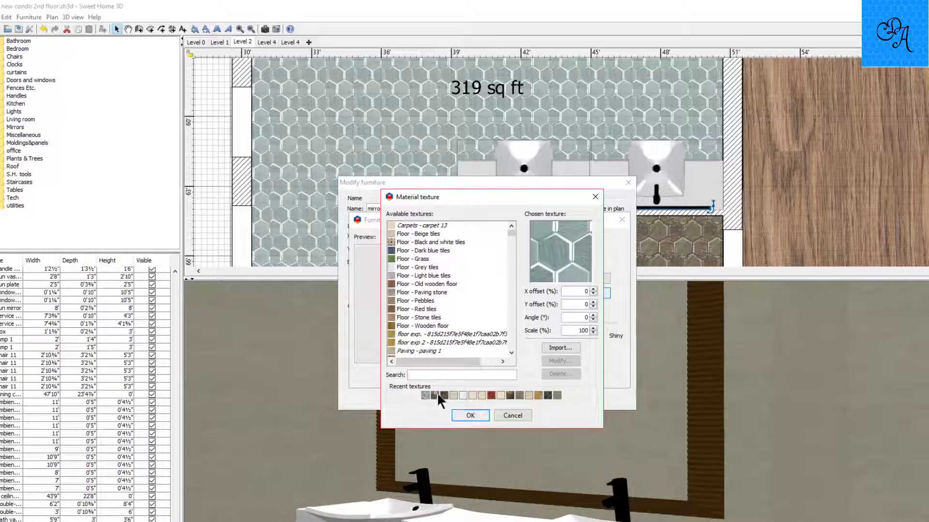
left_click(437, 394)
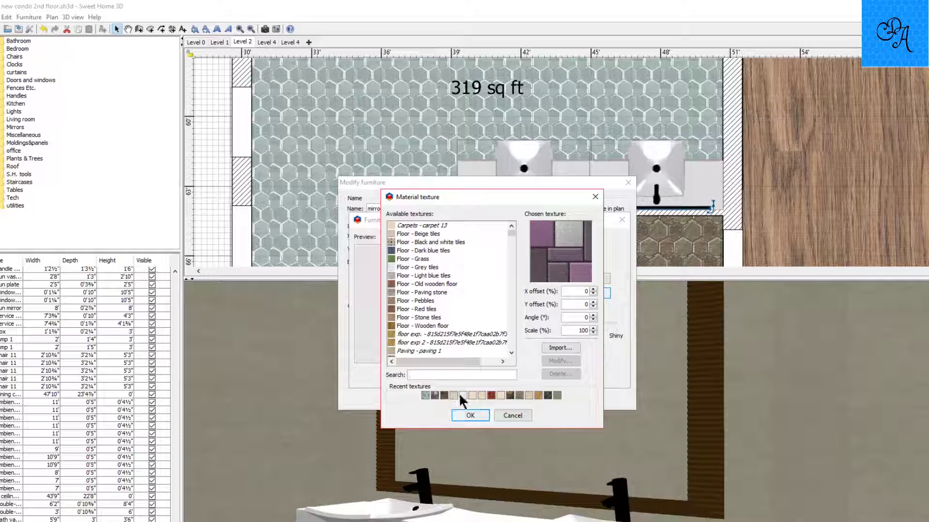
left_click(459, 394)
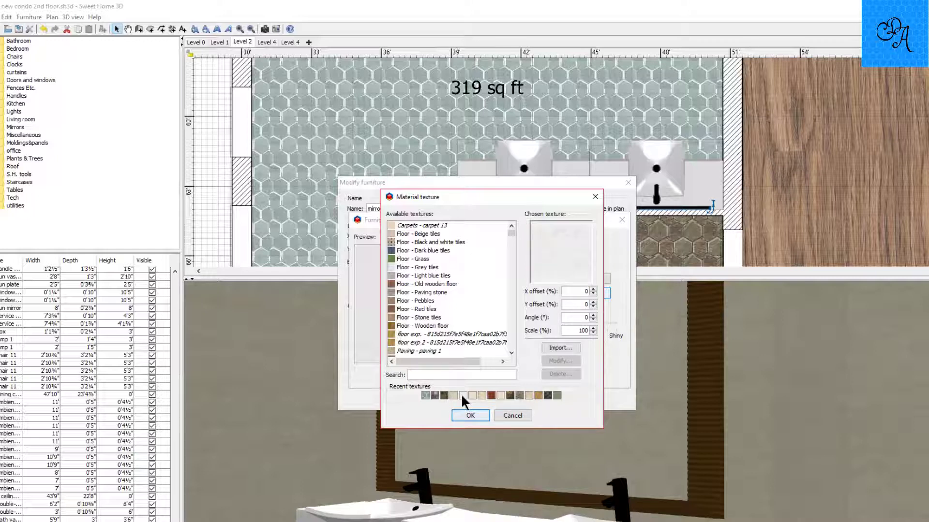
key("Return")
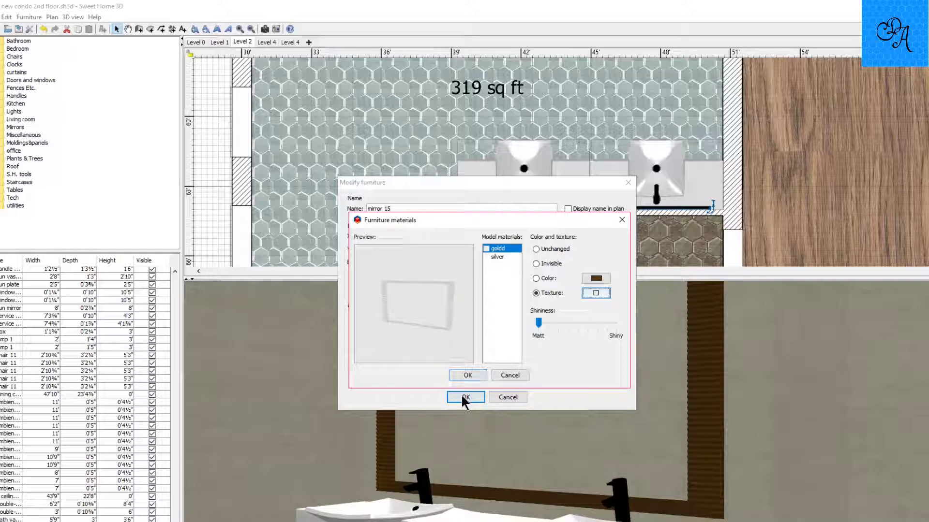
left_click(468, 377)
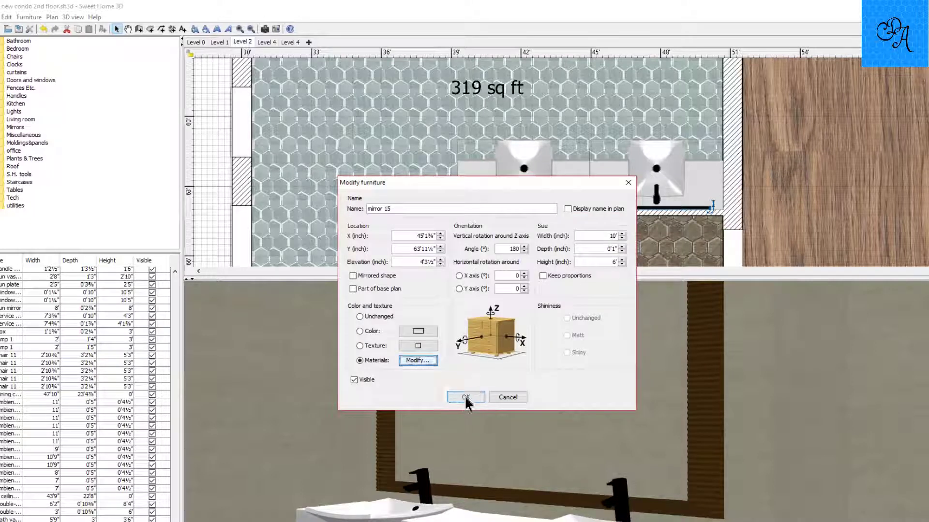
left_click(465, 396)
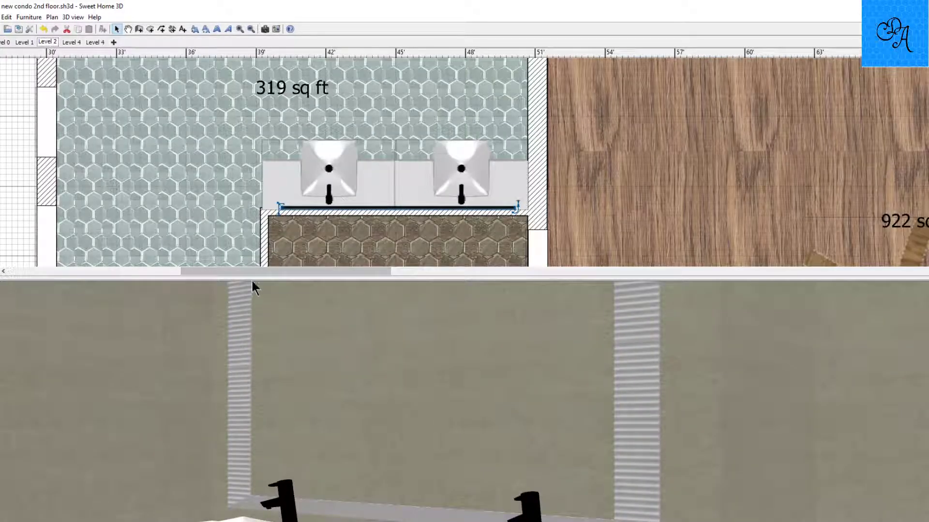
- Expand the 3D view to fill the window and zoom out on the white-framed mirror
left_click_drag(251, 279, 231, 3)
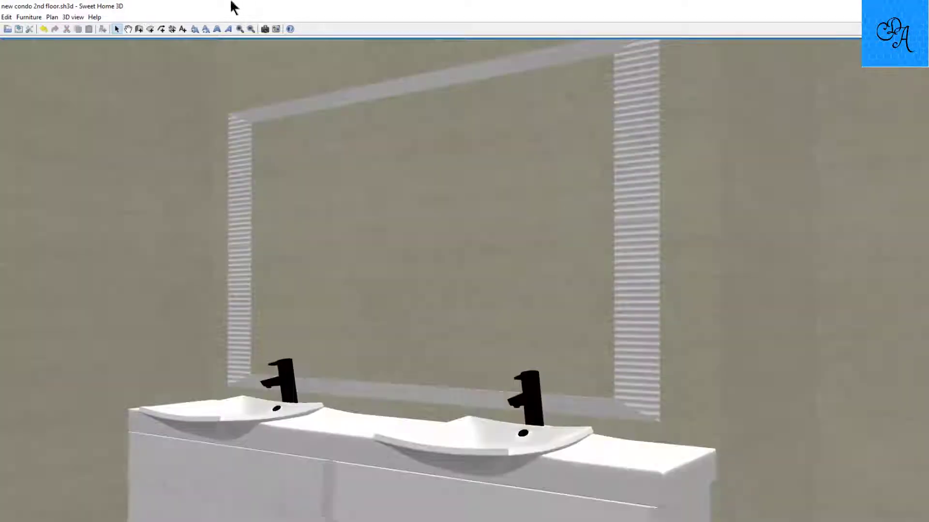
left_click(498, 452)
scroll(494, 444, "down", 3)
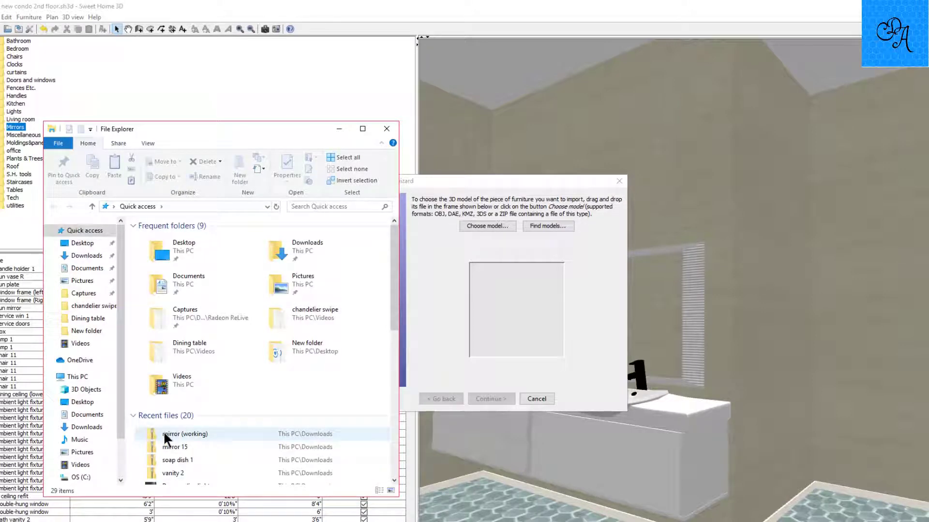
- Import the mirror (working) model, accept its orientation, and set its elevation to 5'5"
left_click_drag(164, 435, 506, 350)
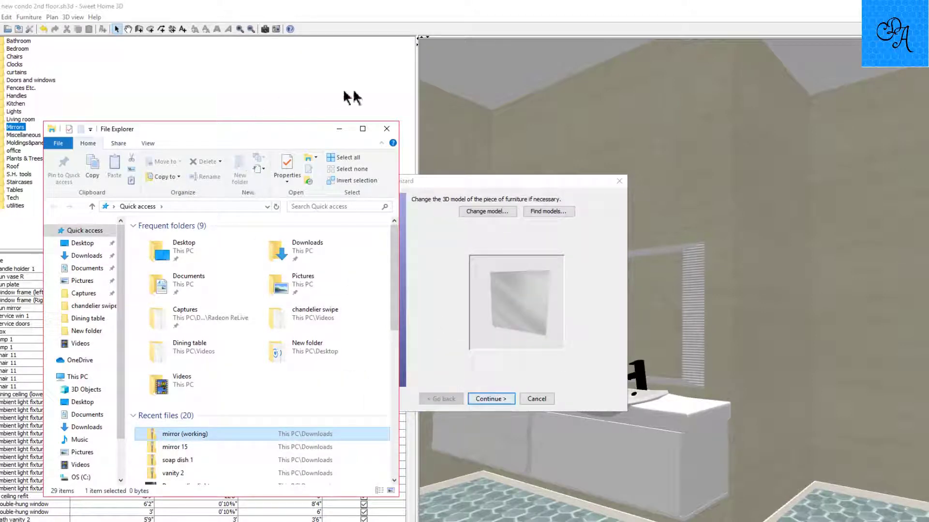
left_click(386, 129)
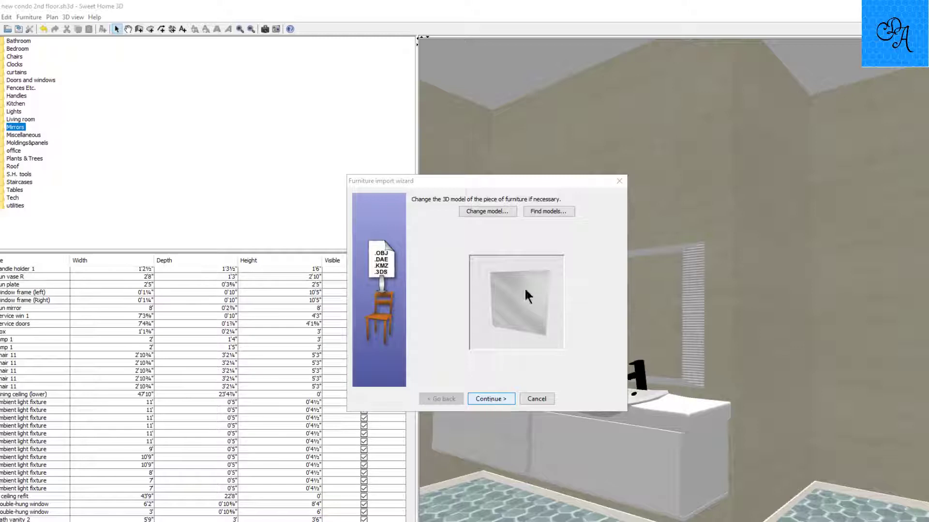
left_click_drag(524, 287, 491, 367)
left_click(492, 400)
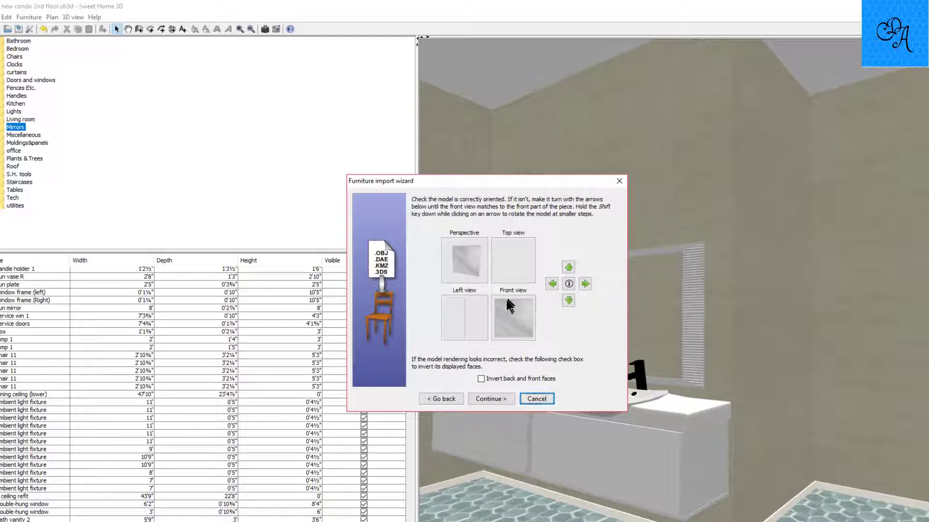
left_click(494, 398)
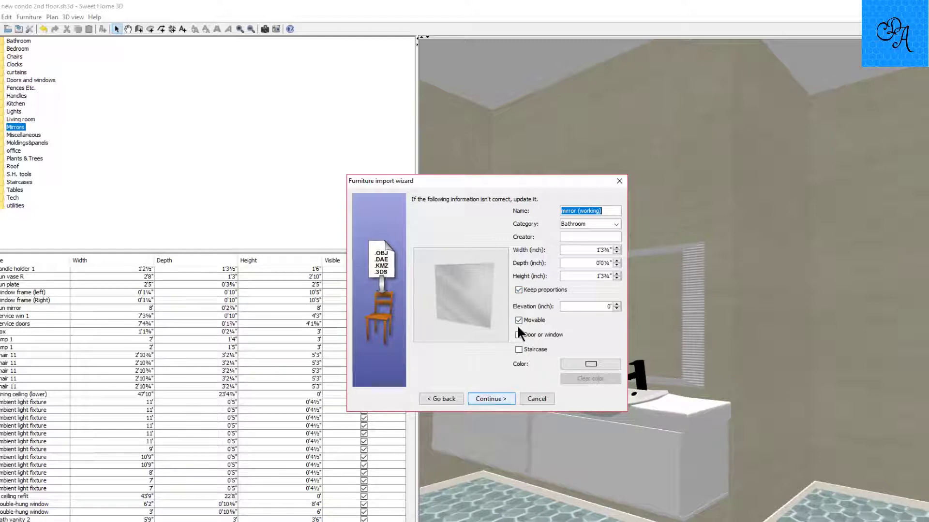
left_click(589, 306)
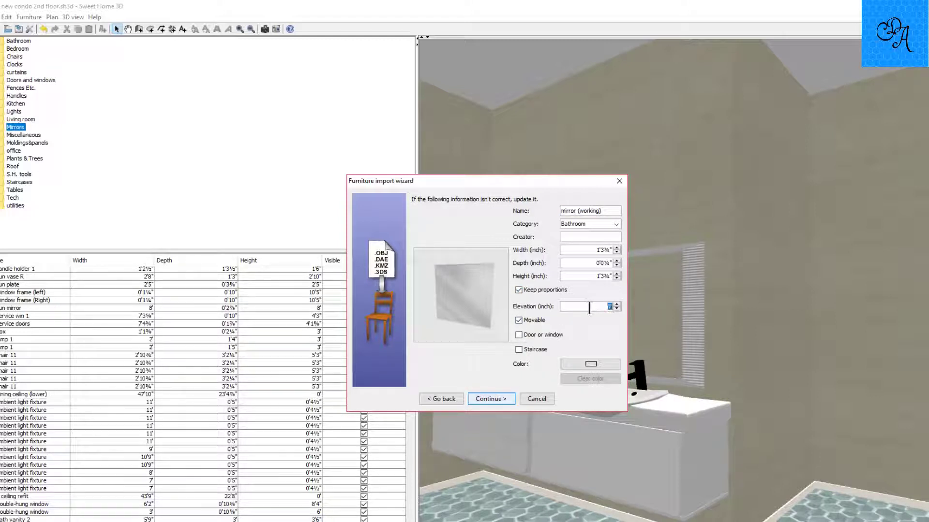
type("5'5\"")
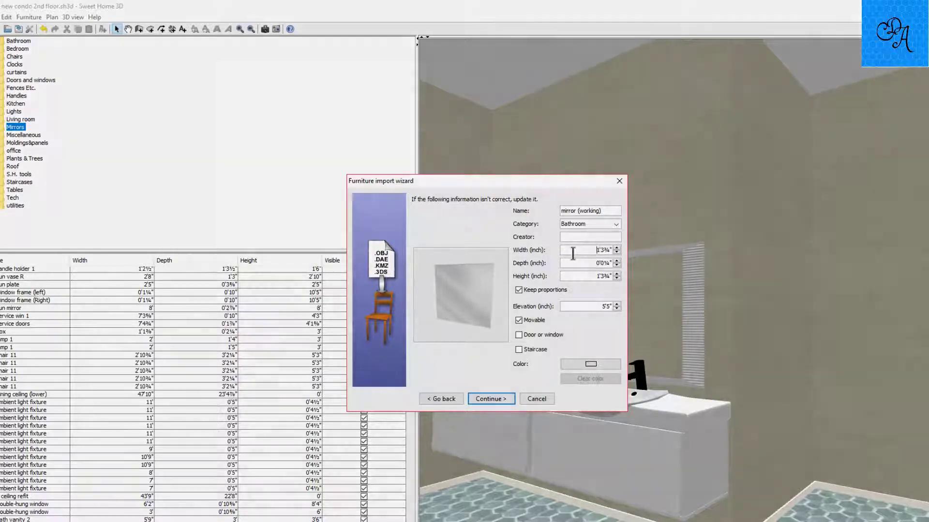
- Walk the 3D visitor forward until it is close to the vanity mirror's glass
left_click(572, 253)
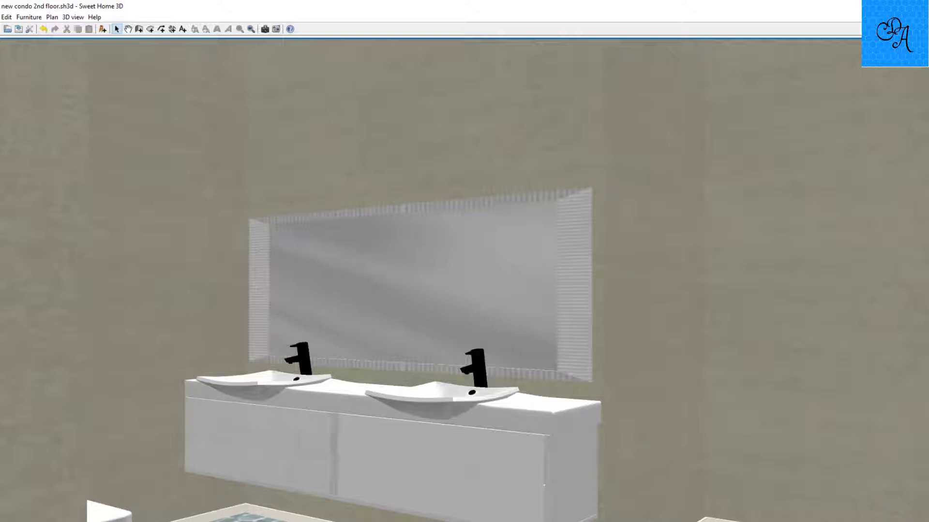
key("Up")
key("Up")
key("Up")
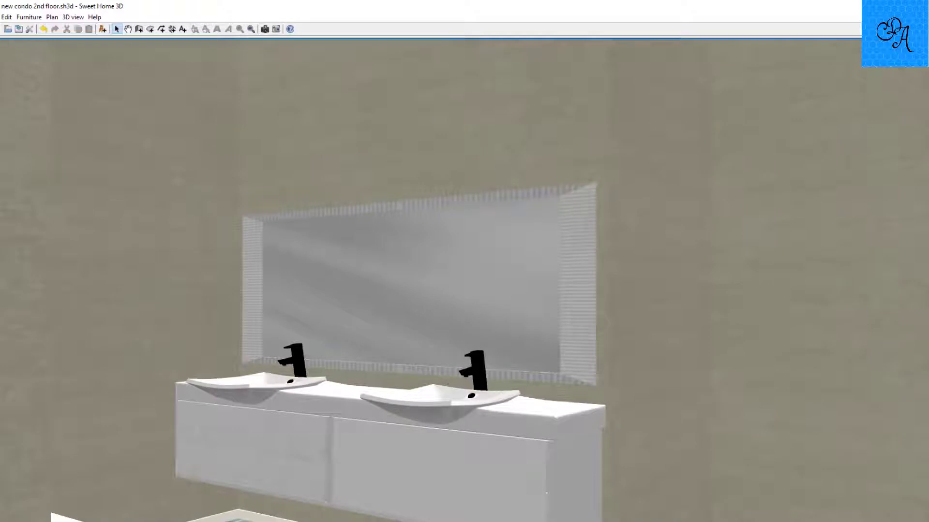
key("Up")
key("Up")
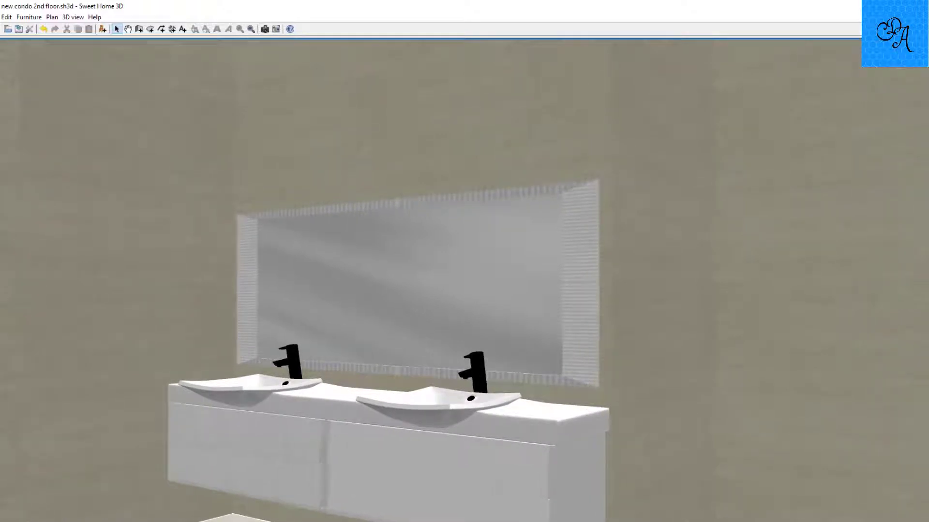
key("Up")
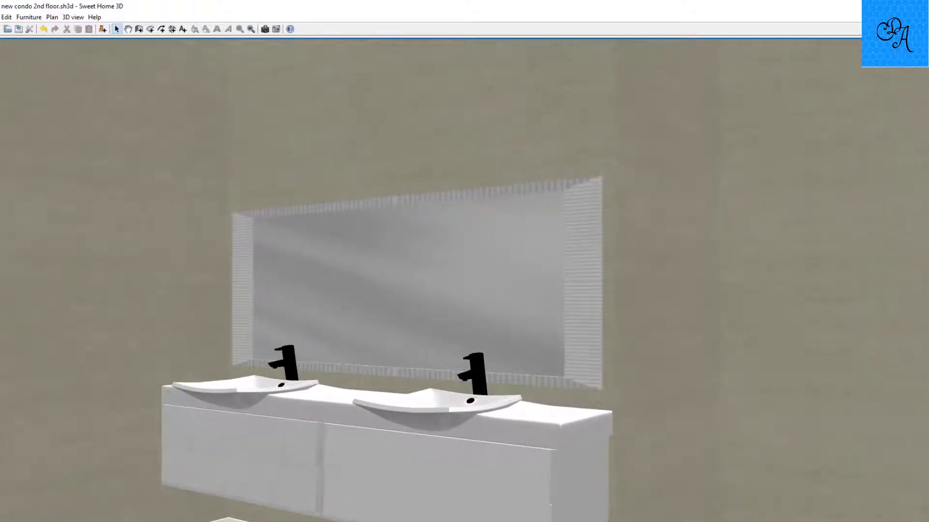
key("Up")
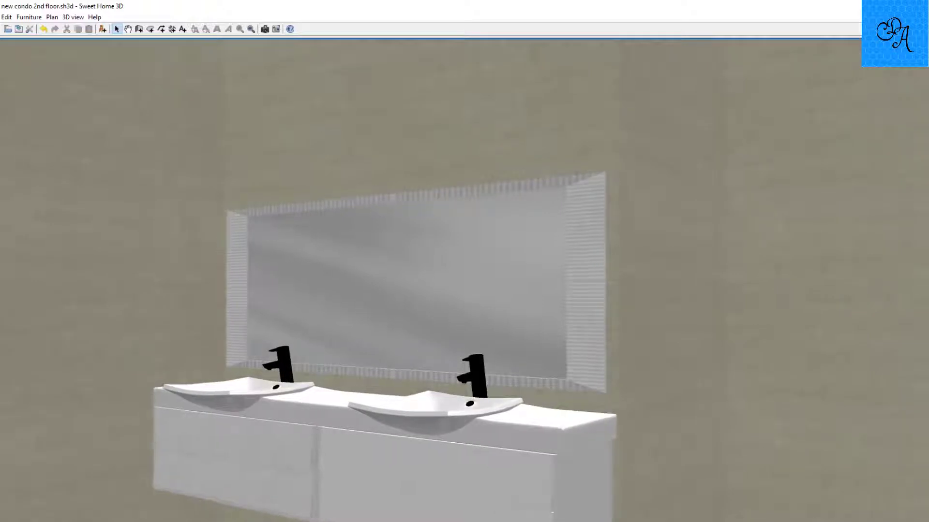
key("Up")
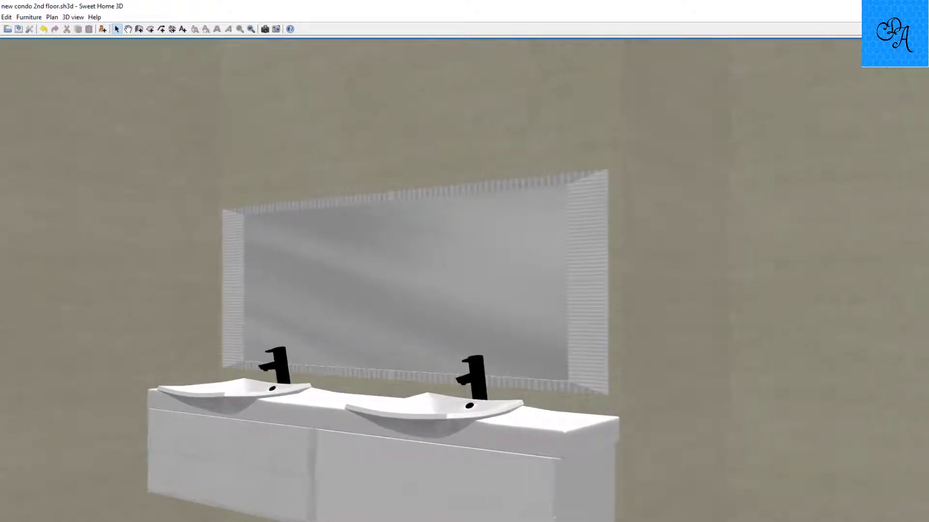
key("Up")
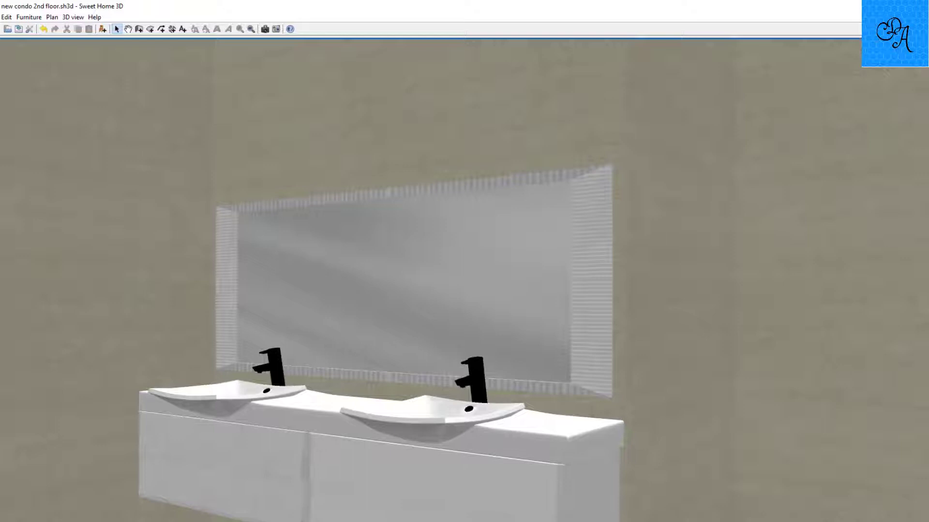
key("Up")
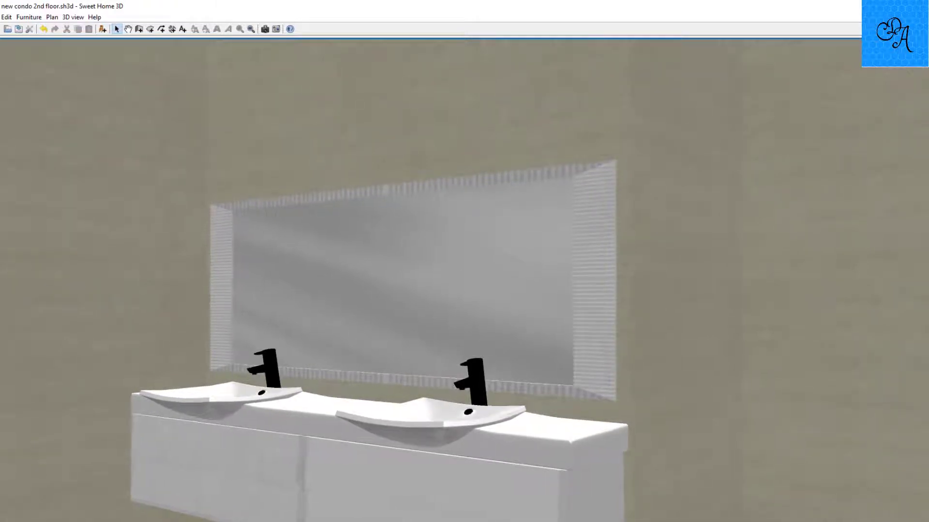
key("Up")
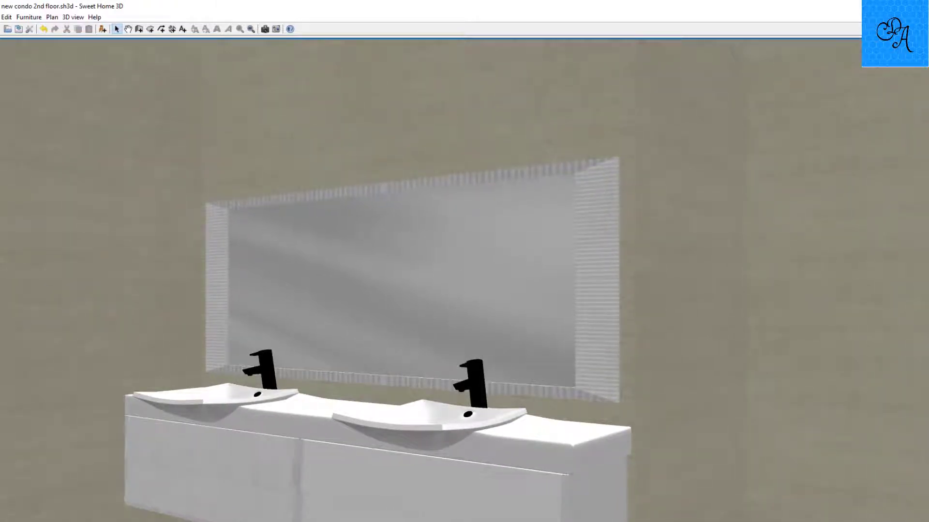
key("Up")
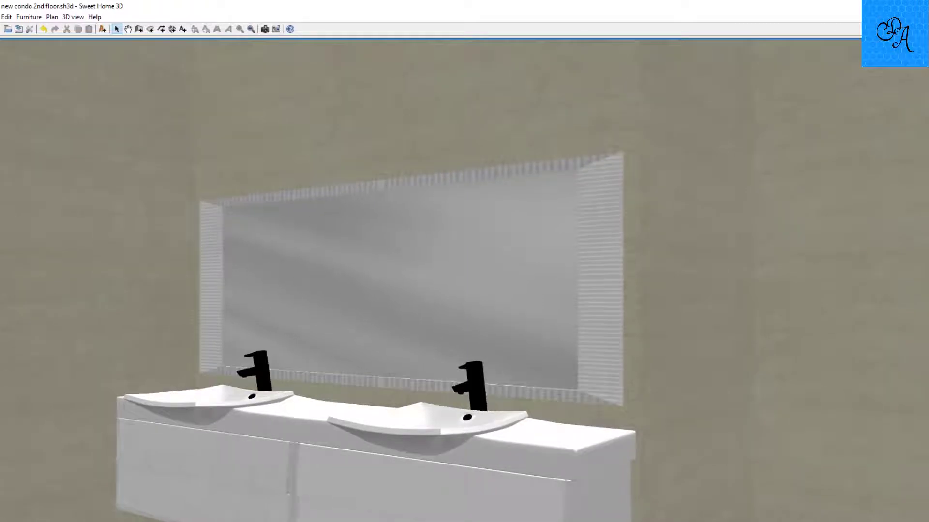
key("Up")
key("Up")
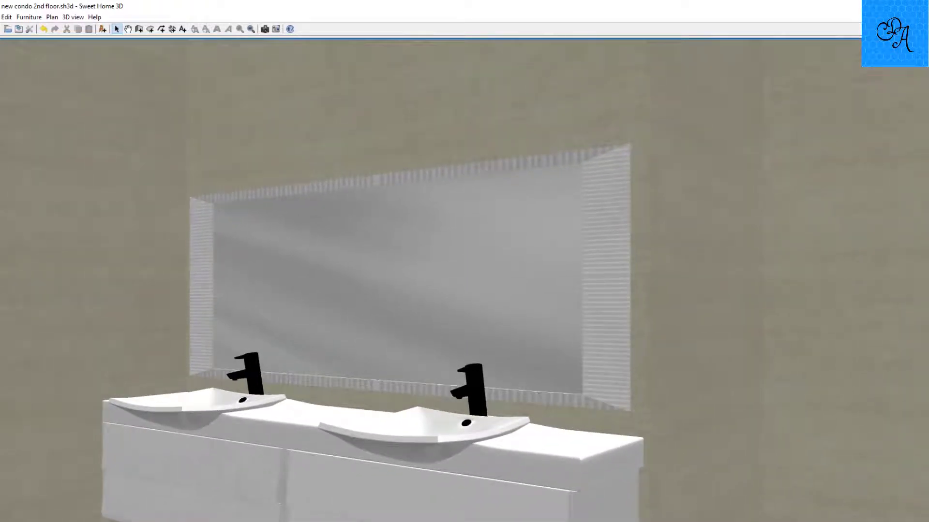
key("Up")
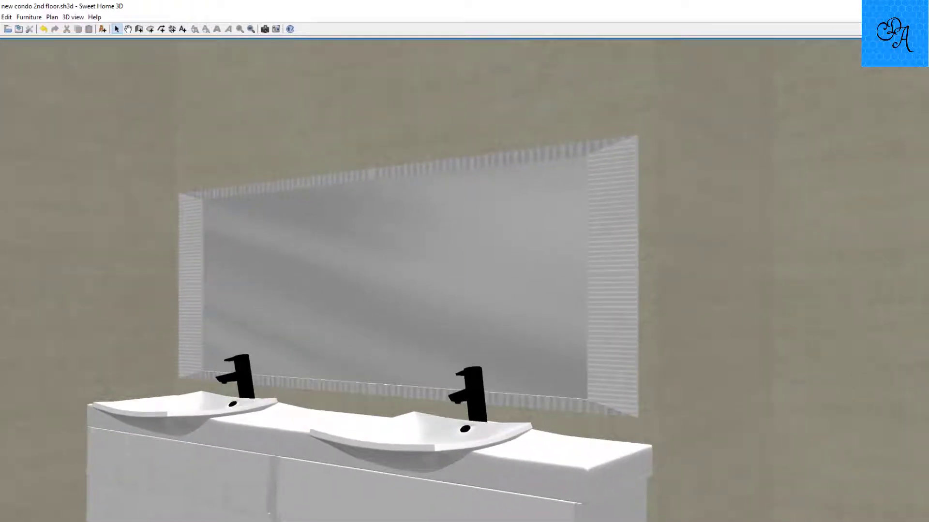
key("Up")
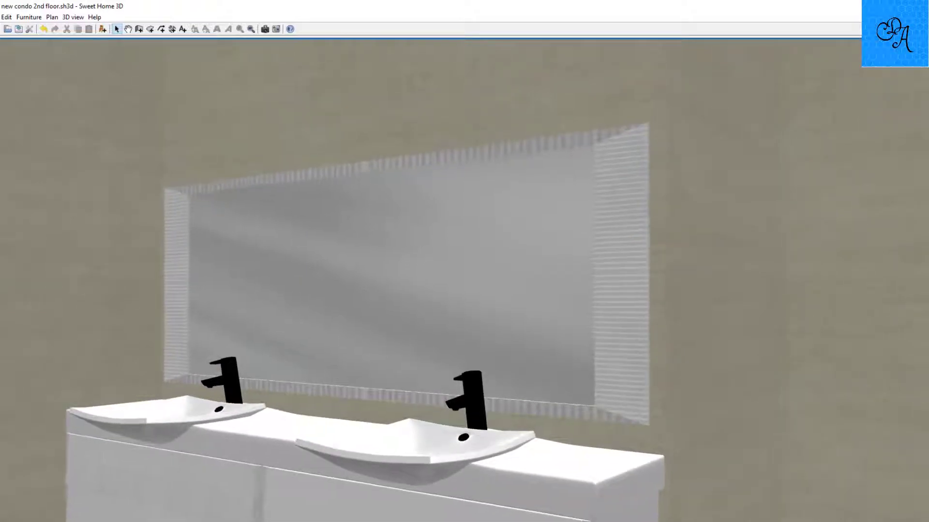
key("Up")
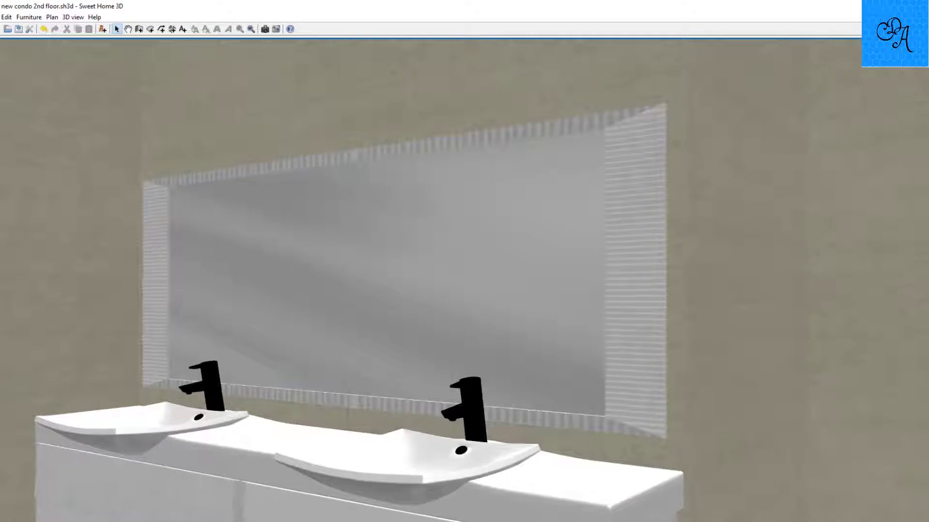
key("Up")
key("Up")
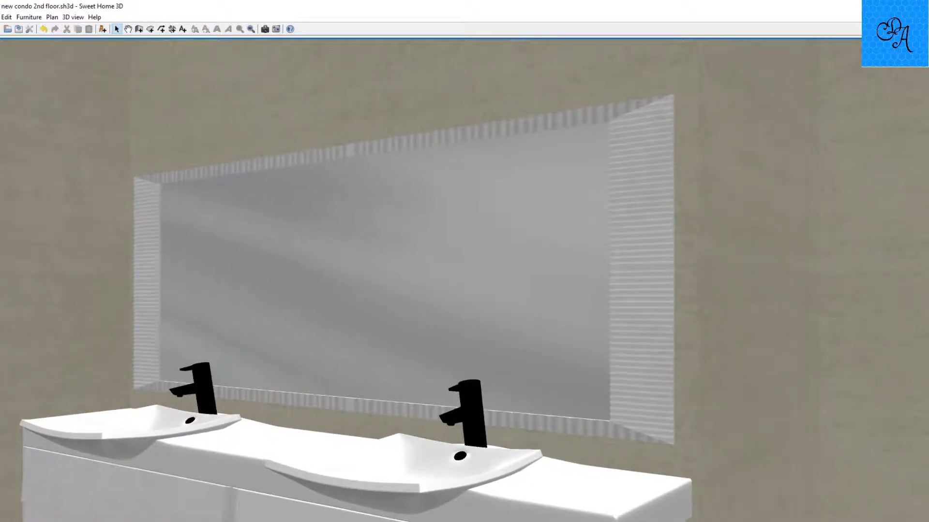
key("Up")
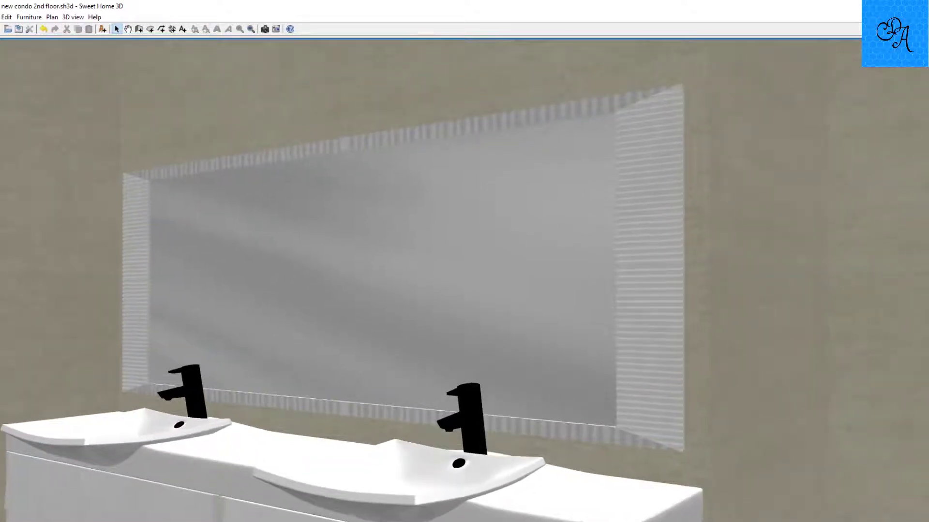
key("Up")
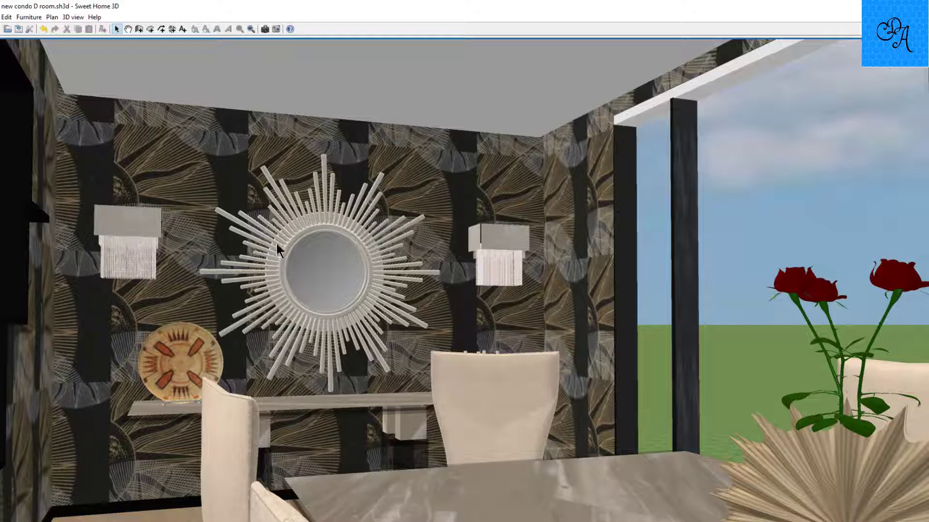
left_click_drag(283, 227, 316, 178)
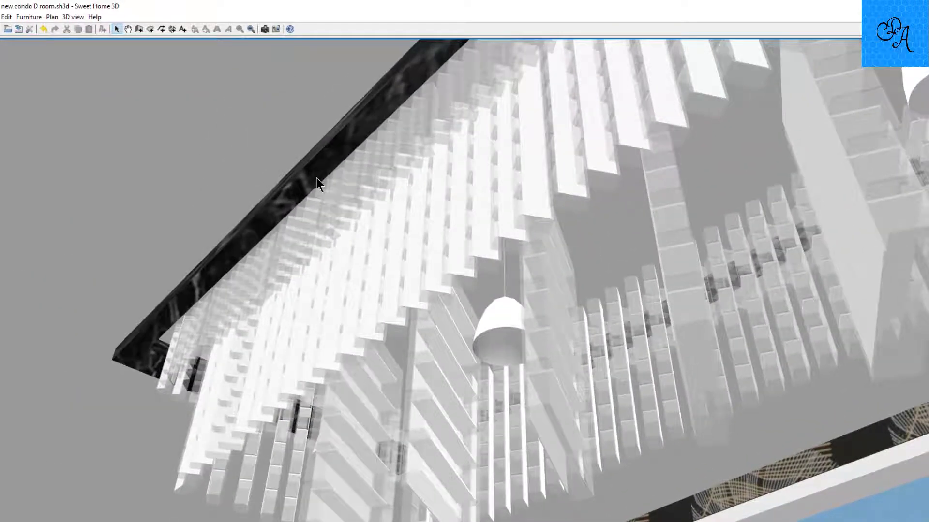
left_click_drag(584, 222, 599, 207)
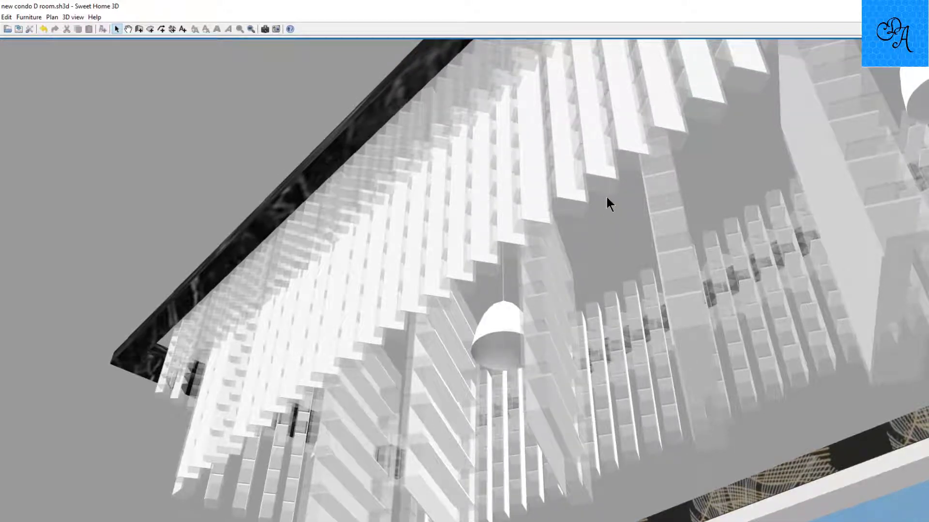
left_click_drag(608, 199, 560, 256)
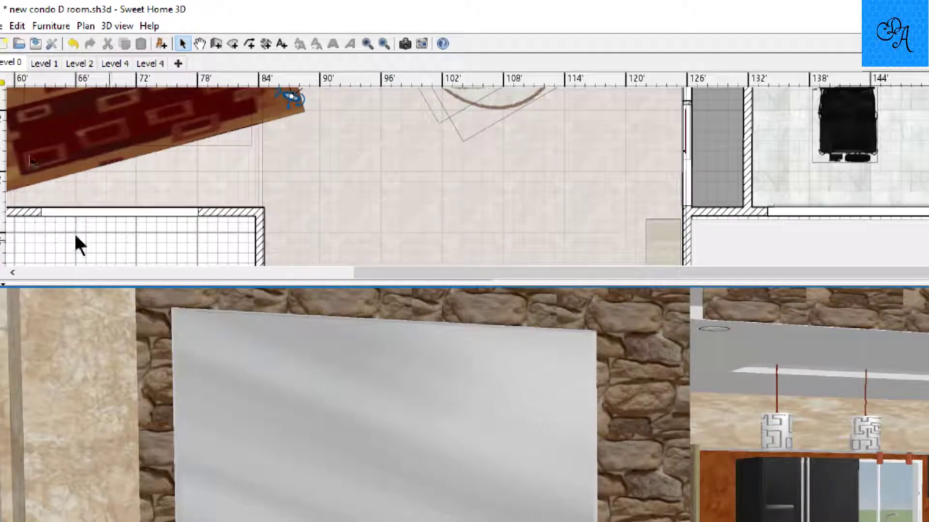
- Set the mirror (working) piece's horizontal X-axis rotation to 90°
scroll(310, 125, "up", 3)
scroll(311, 125, "up", 5)
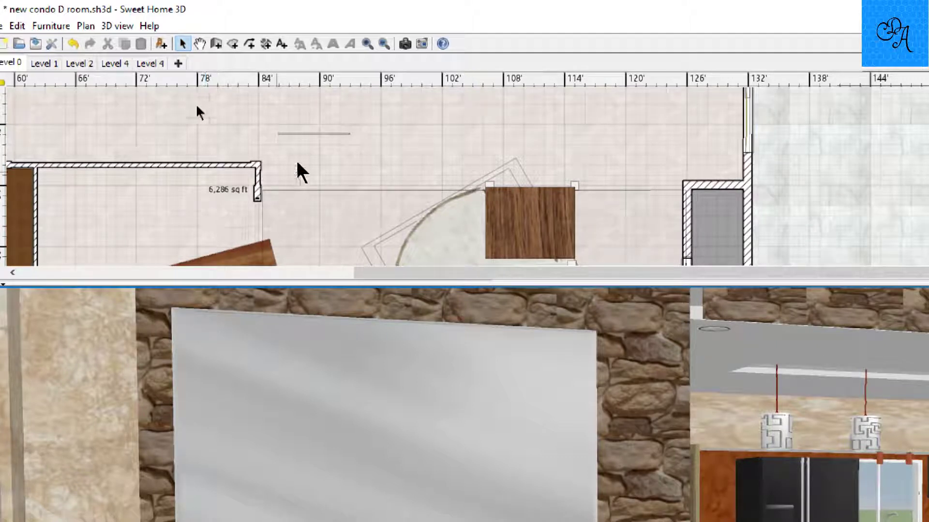
double_click(329, 133)
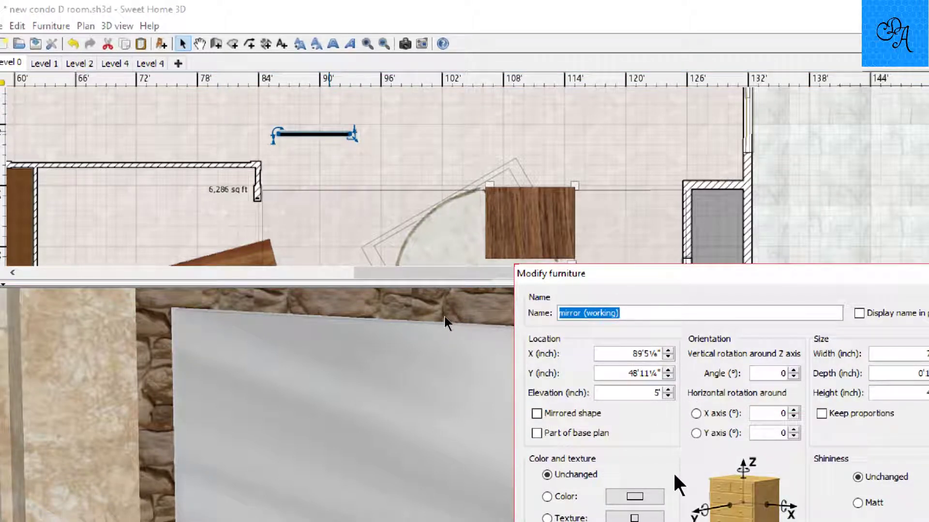
left_click(762, 414)
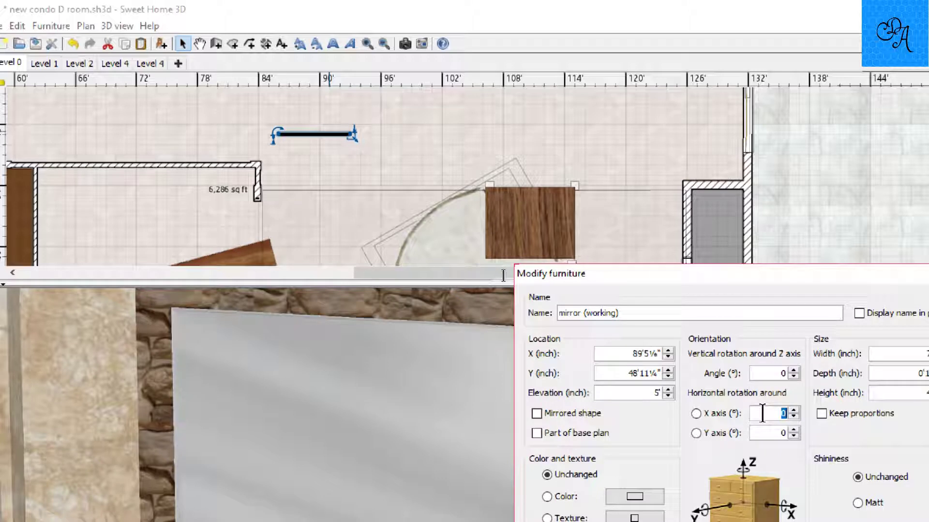
type("90")
key("Return")
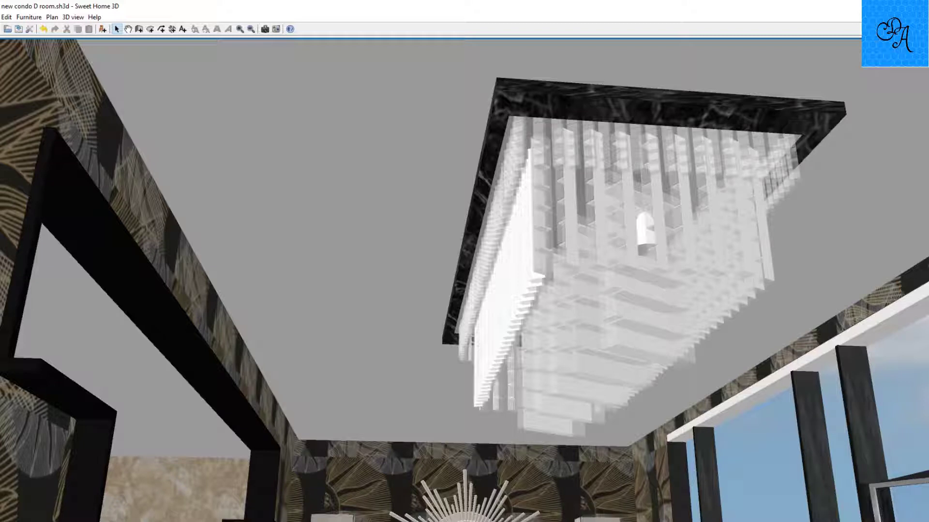
- Circle the view beneath the glass chandelier to inspect it from below
key("Page_Up")
key("Page_Up")
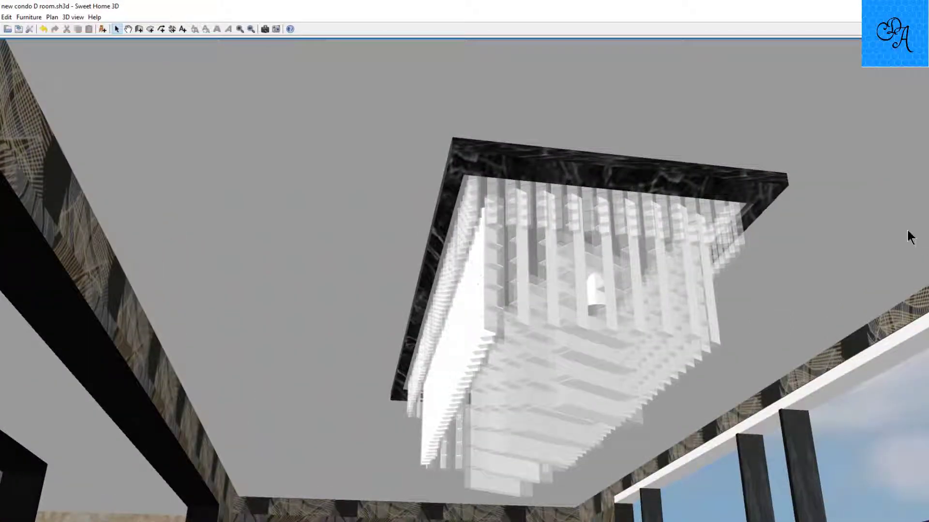
key("Page_Up")
key("Page_Up")
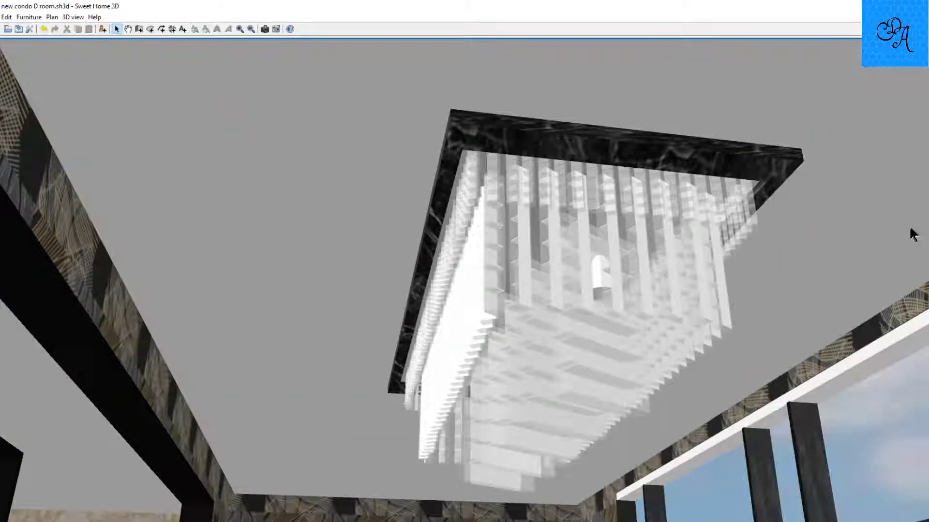
key("Page_Up")
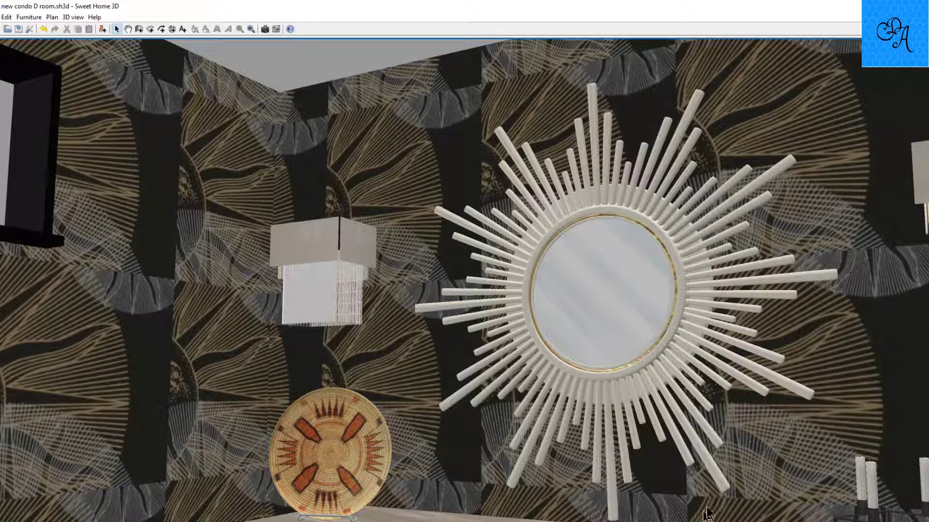
- Zoom the 3D view out to frame the dining wall with the sunburst mirror
scroll(709, 513, "down", 3)
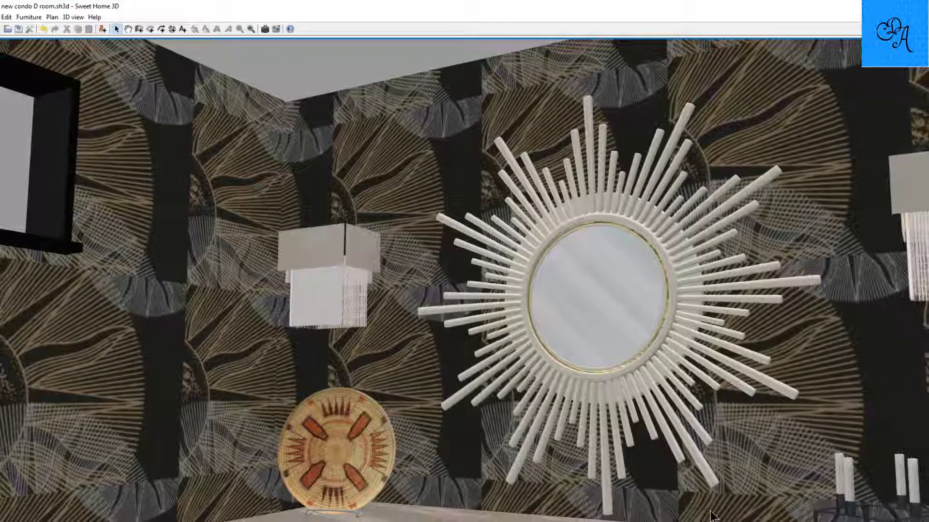
scroll(712, 517, "down", 4)
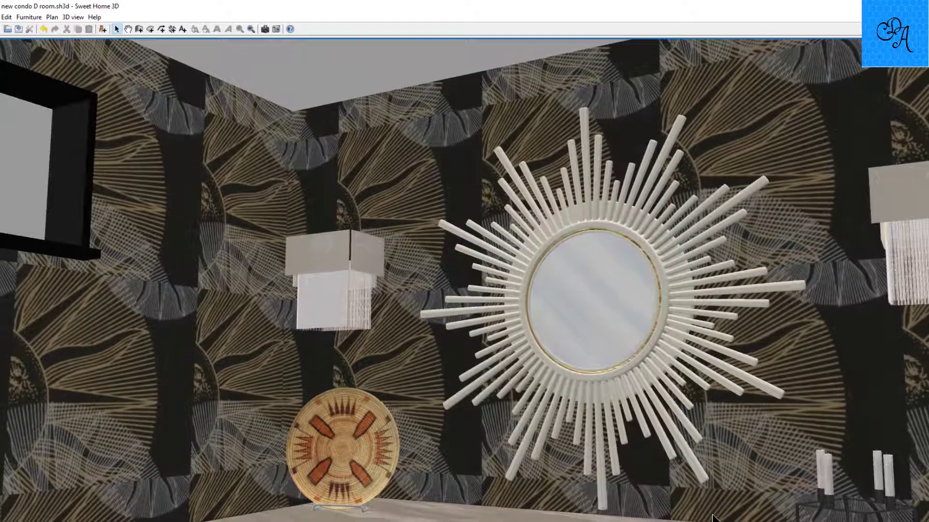